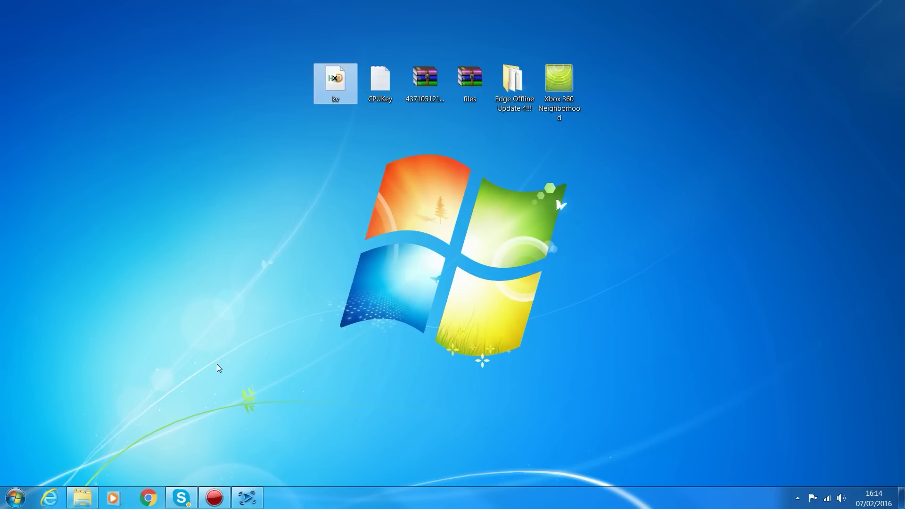
- With kv and CPUKey beside the Edge Offline Update 4!!! folder, restore Chrome from the taskbar
left_click(141, 493)
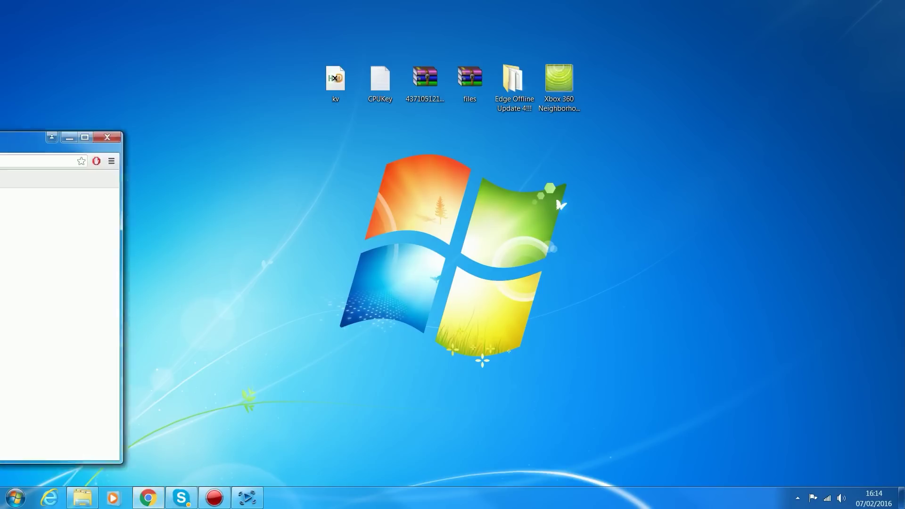
- Maximize Chrome and go to the xbls.ninja shop by entering XBL in the address bar
left_click_drag(236, 253, 481, 147)
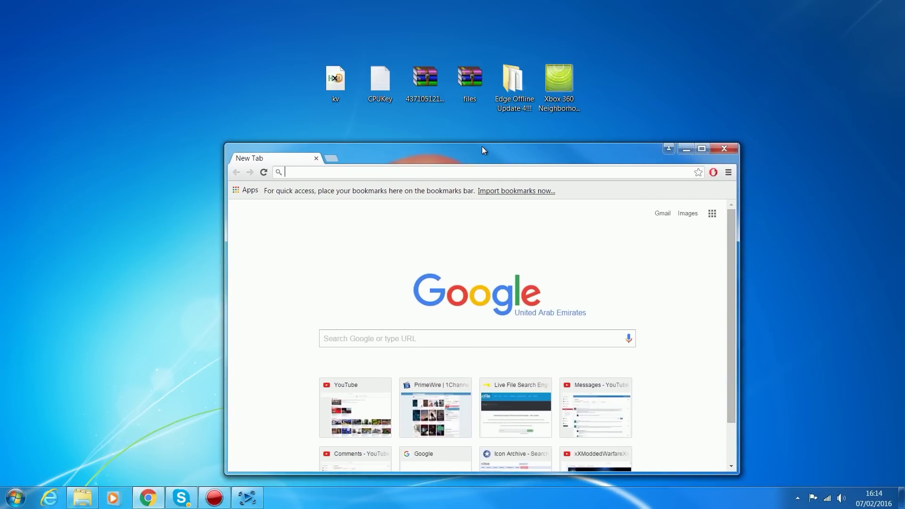
double_click(487, 156)
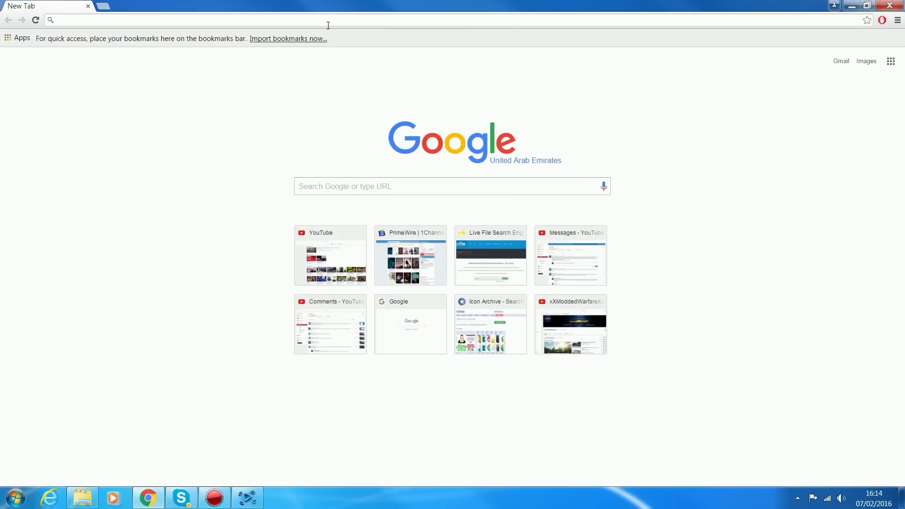
type("XBL.ninja")
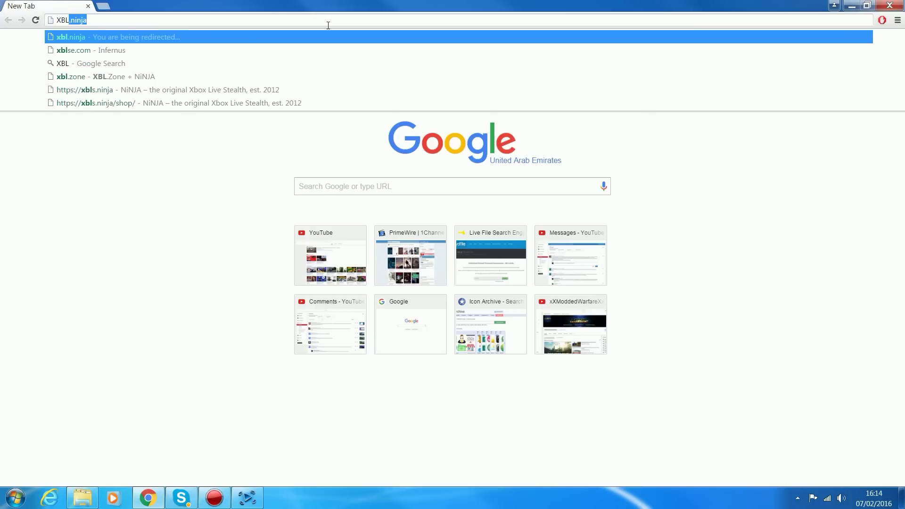
key("Return")
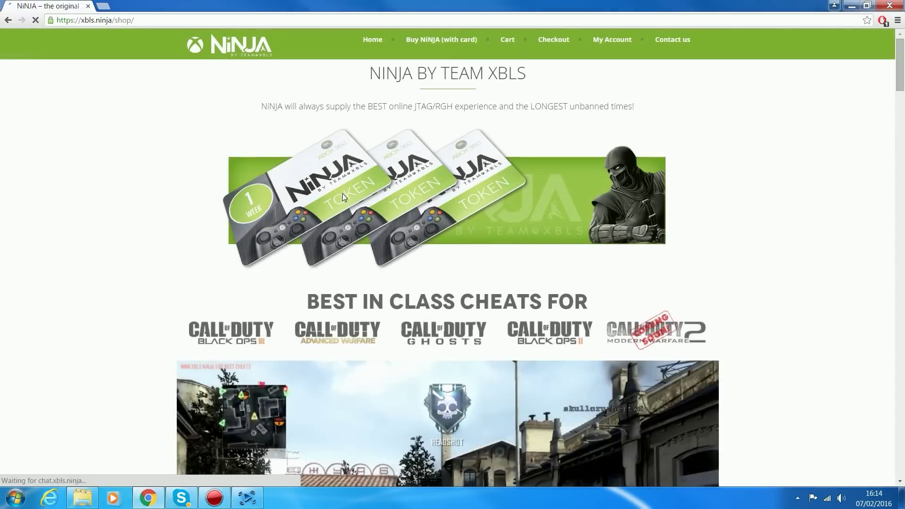
- Scroll to the 35, 55 and 100 USD token cards and highlight the 1-week card's feature lines
scroll(337, 193, "down", 10)
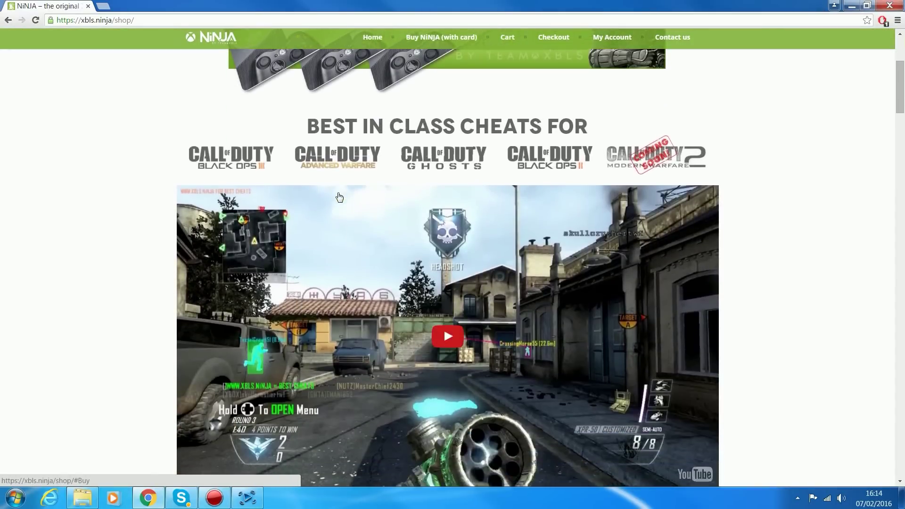
scroll(338, 196, "down", 7)
scroll(338, 195, "up", 8)
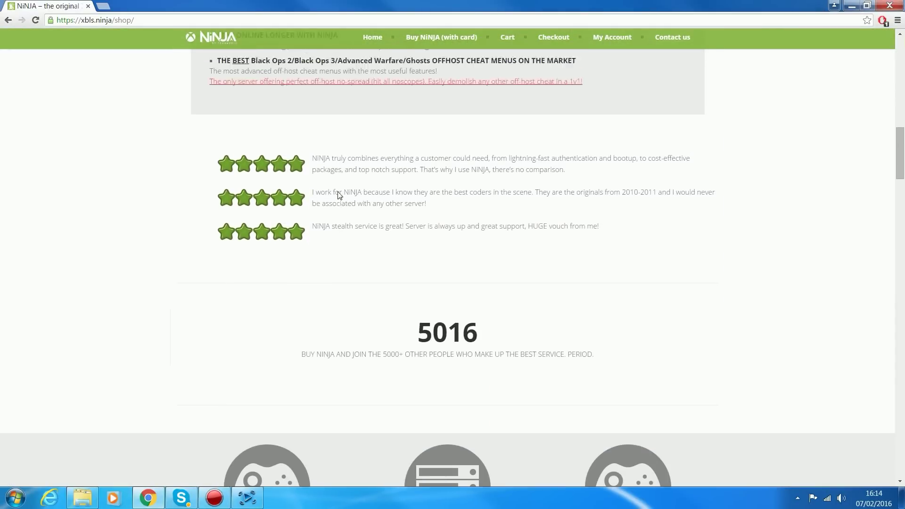
scroll(338, 192, "up", 7)
scroll(337, 194, "down", 15)
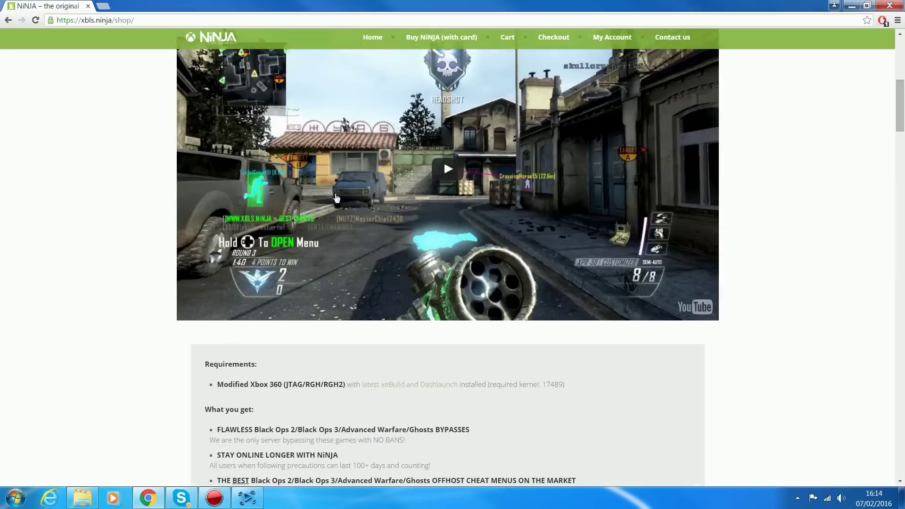
scroll(336, 197, "down", 12)
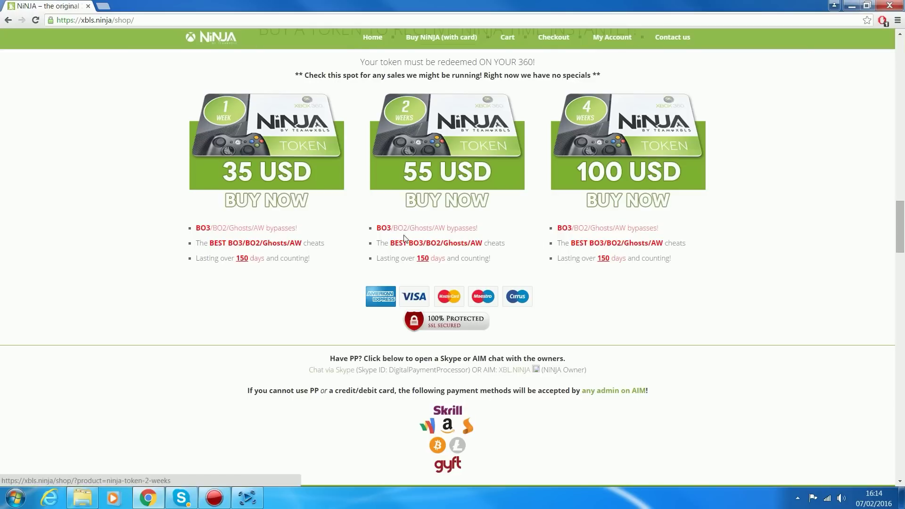
left_click_drag(196, 227, 306, 230)
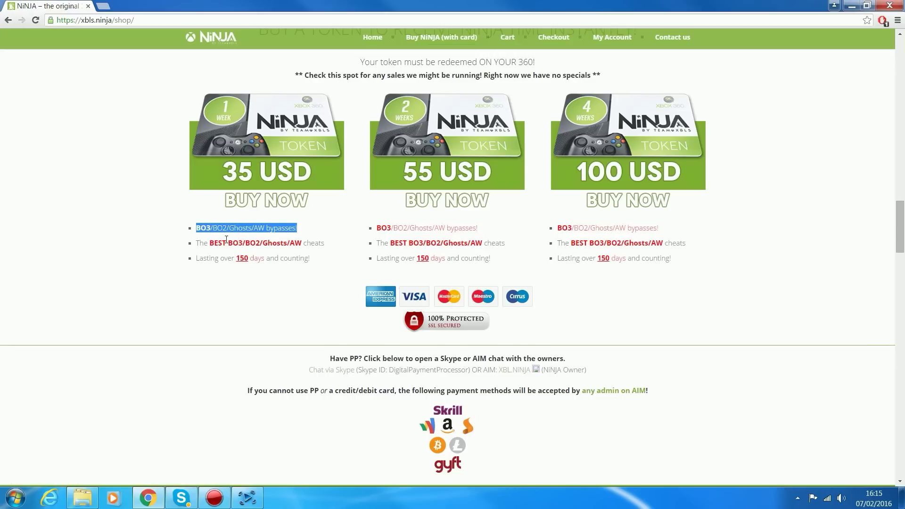
left_click_drag(216, 241, 333, 244)
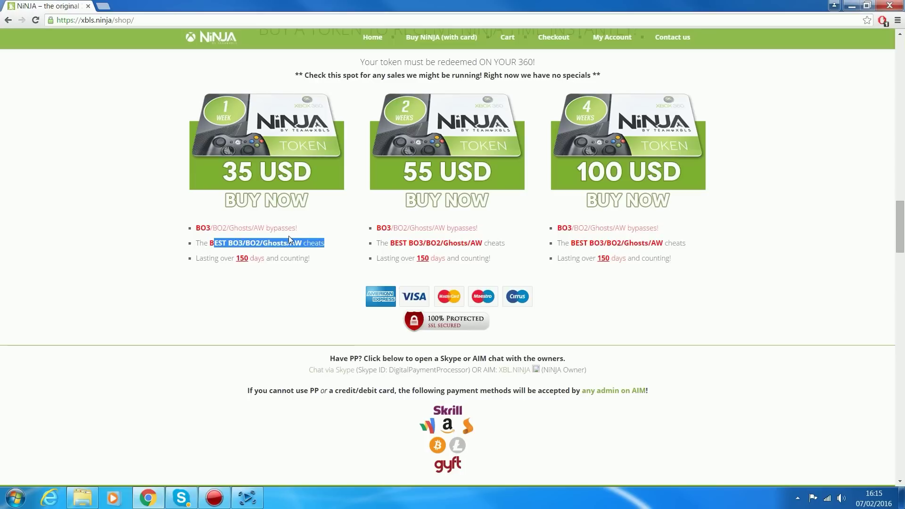
left_click_drag(203, 258, 329, 258)
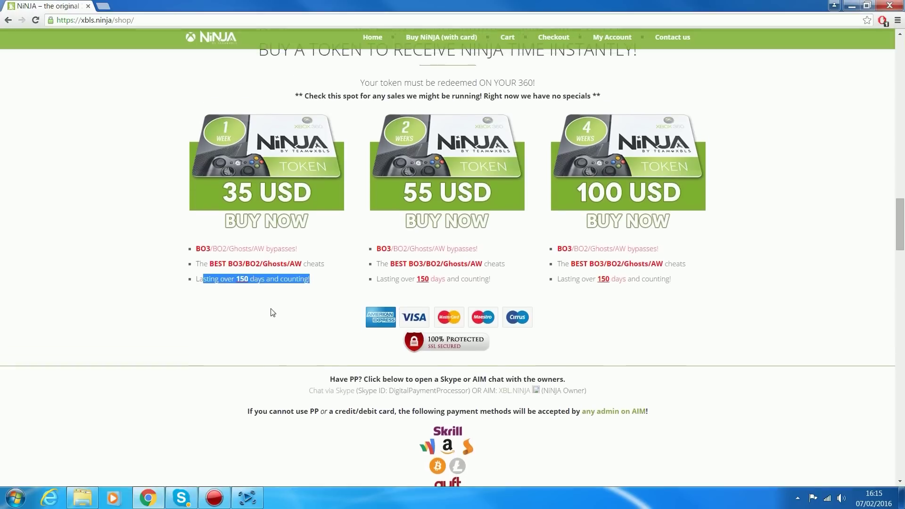
scroll(273, 307, "up", 15)
scroll(272, 306, "up", 10)
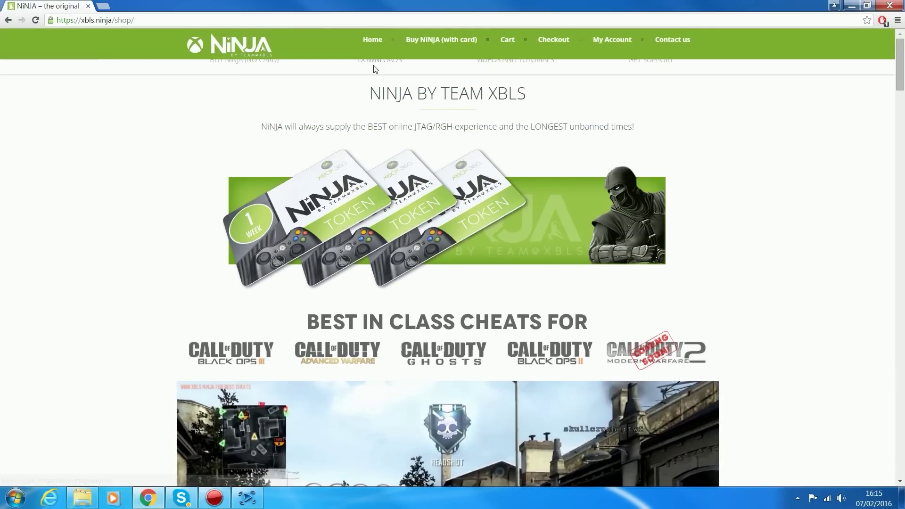
- Open the NiNJA Downloads section and highlight the PLUGIN FILES download line
left_click(381, 64)
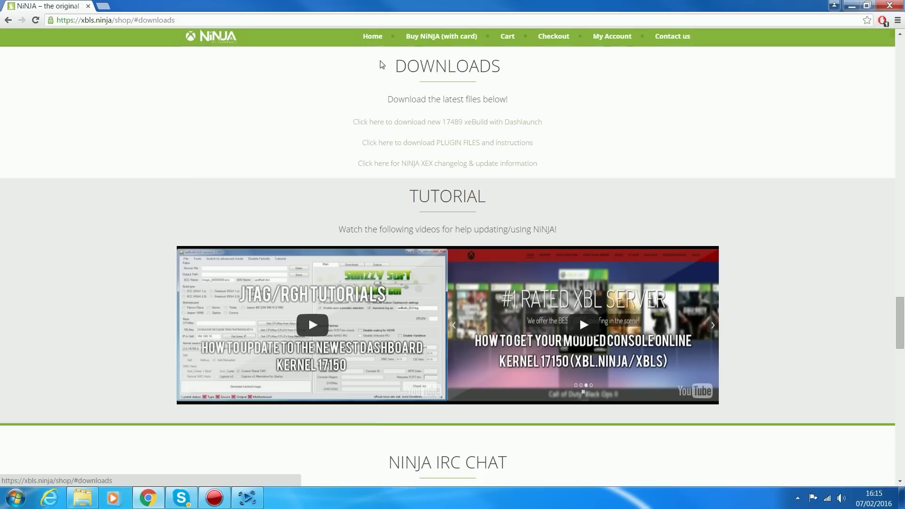
left_click_drag(349, 147, 485, 153)
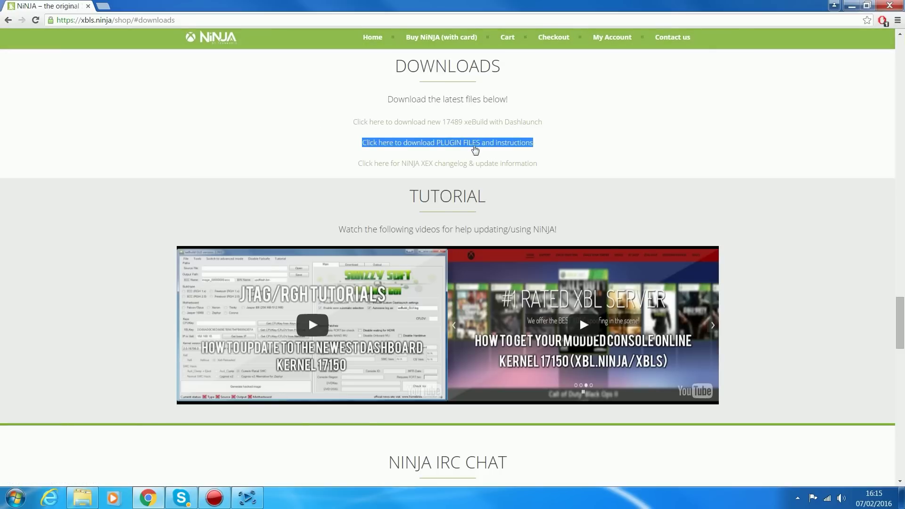
left_click(363, 20)
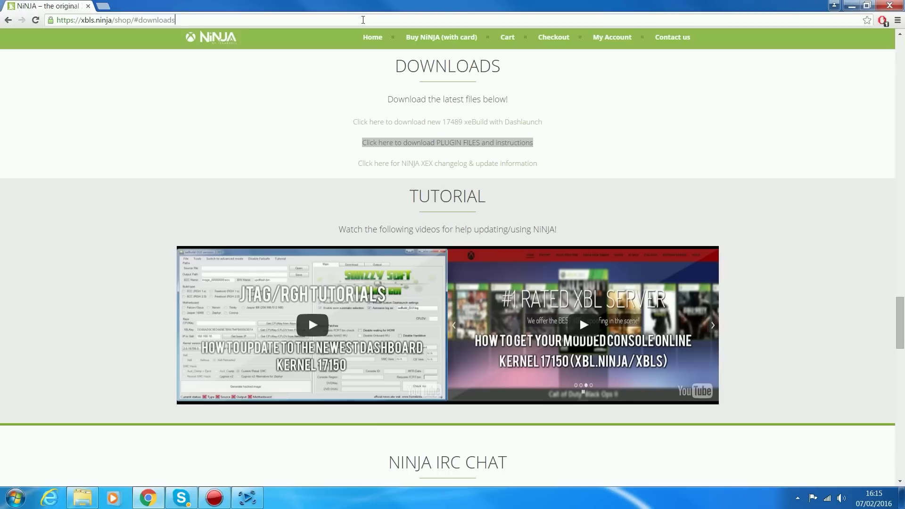
key("BackSpace")
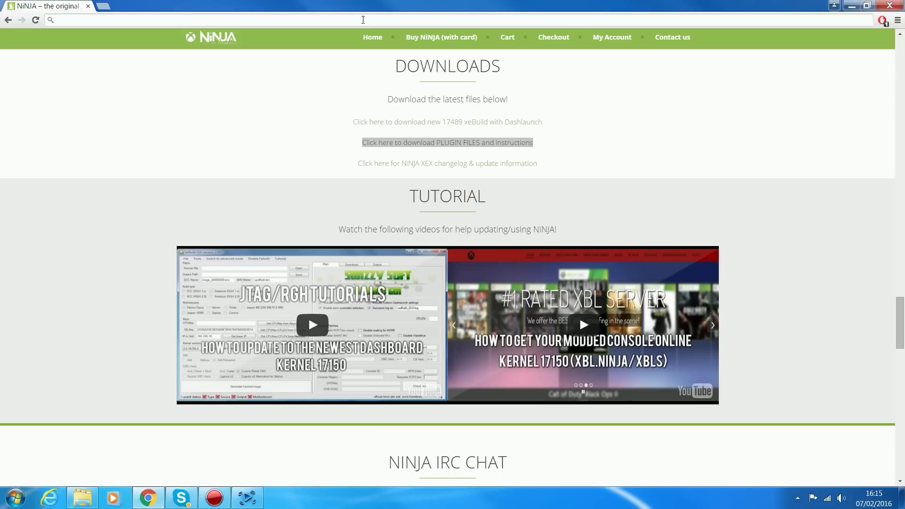
- Search Google for 'offline files 17489', skim the results, and minimize Chrome
type("offline ")
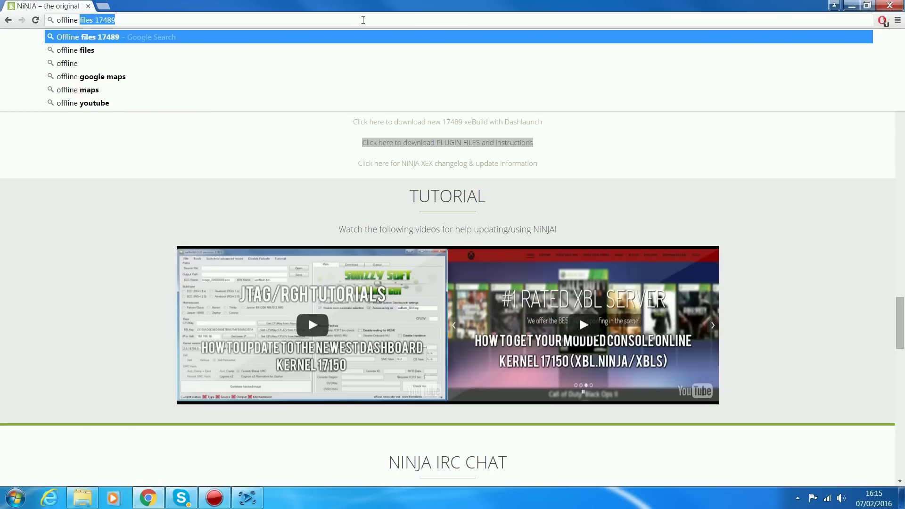
type("files ")
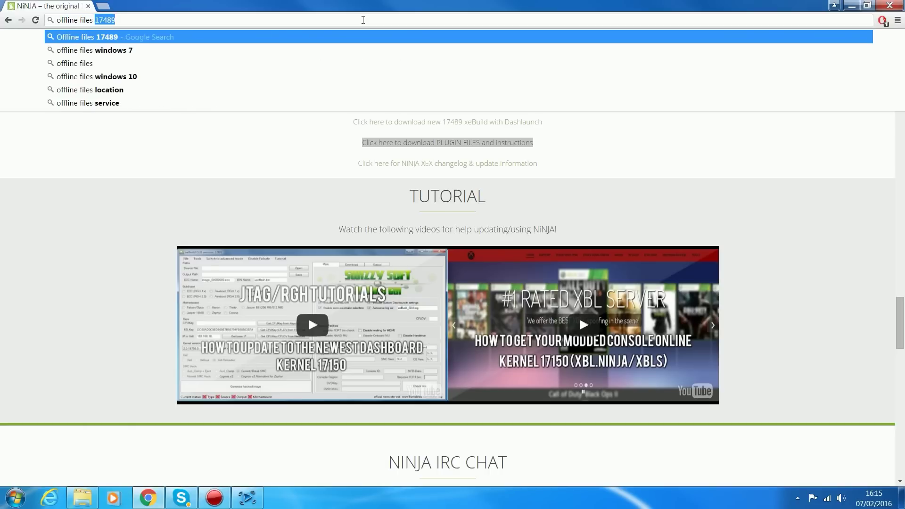
type("17")
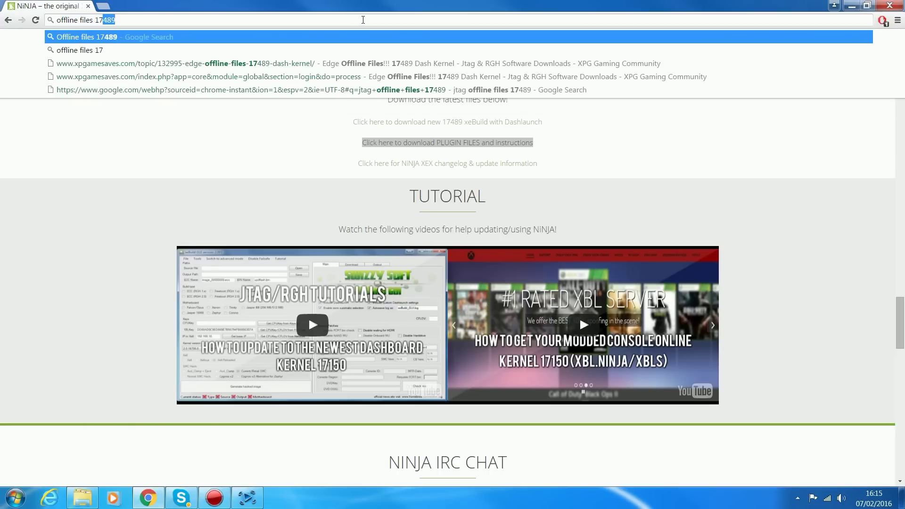
type("489")
key("Return")
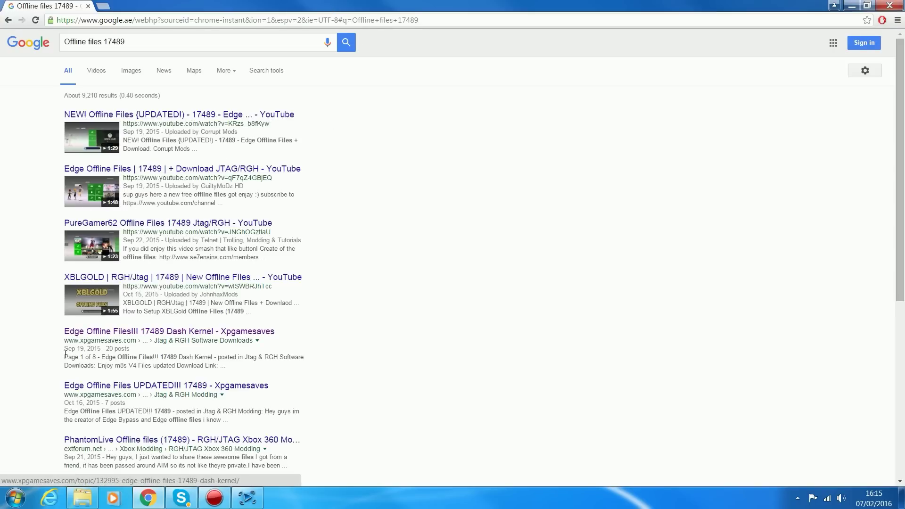
scroll(77, 467, "down", 1)
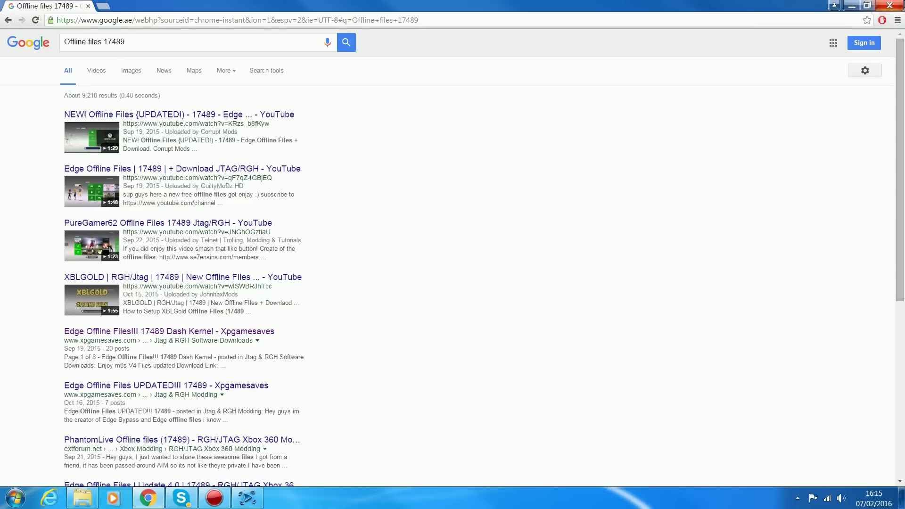
left_click(890, 6)
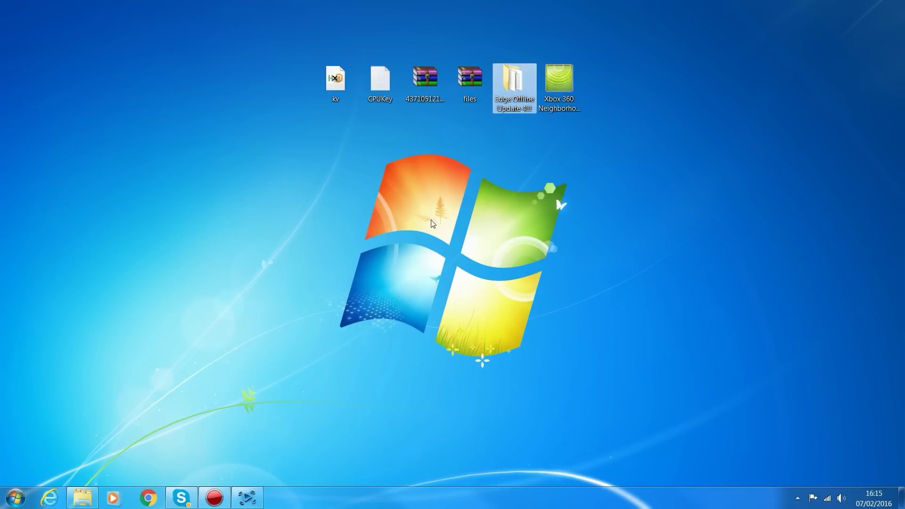
- Deselect the desktop icons and restore Chrome on a blank New Tab page
left_click(328, 195)
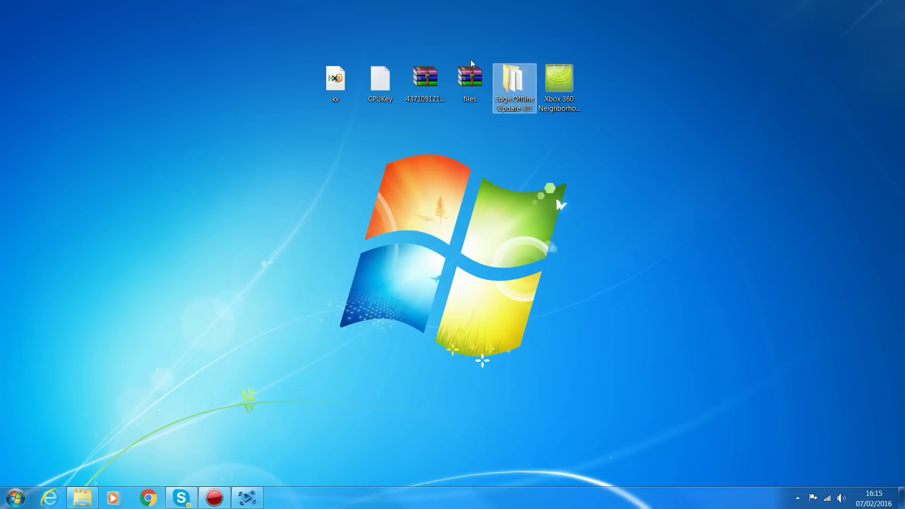
left_click(148, 498)
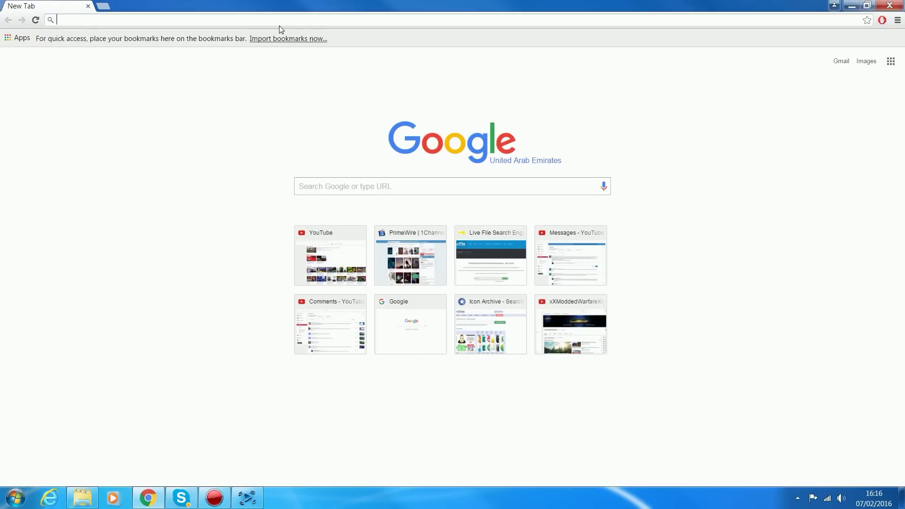
- Visit stressed-ebooks.com and scroll through its KV Checker and ebook pricing sections
type("stressed-ebooks.com")
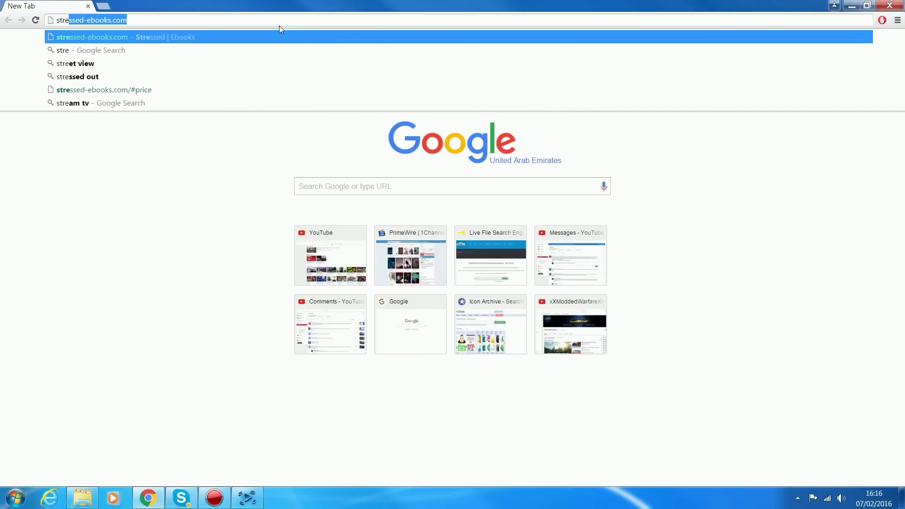
key("Return")
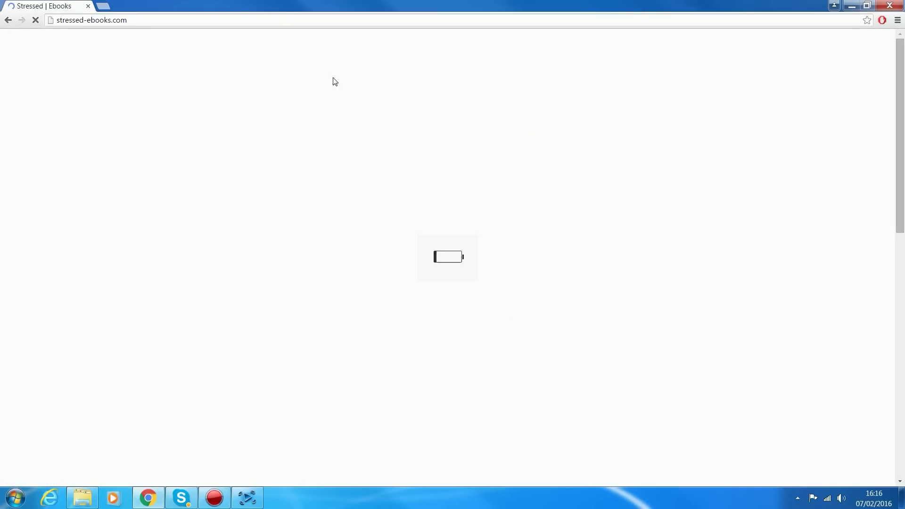
scroll(314, 223, "down", 12)
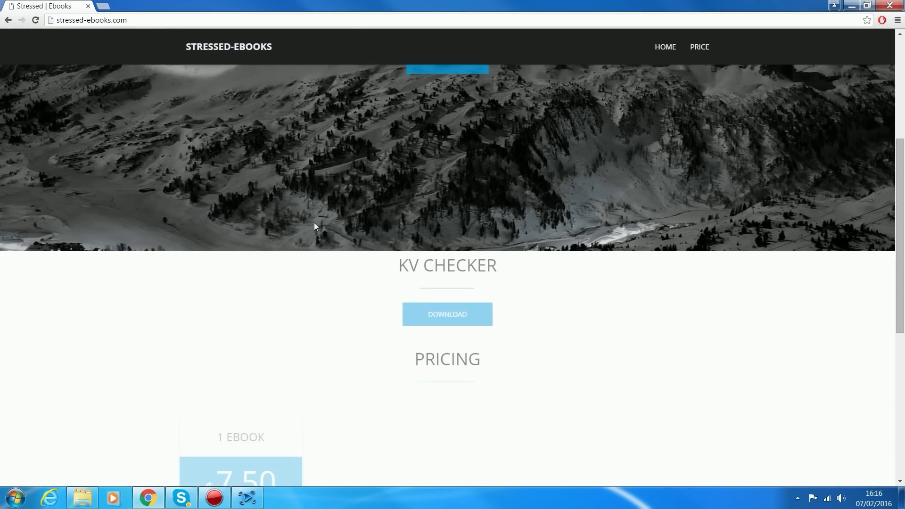
scroll(315, 224, "up", 8)
scroll(314, 224, "up", 4)
scroll(314, 224, "down", 6)
scroll(314, 224, "up", 6)
scroll(314, 225, "down", 3)
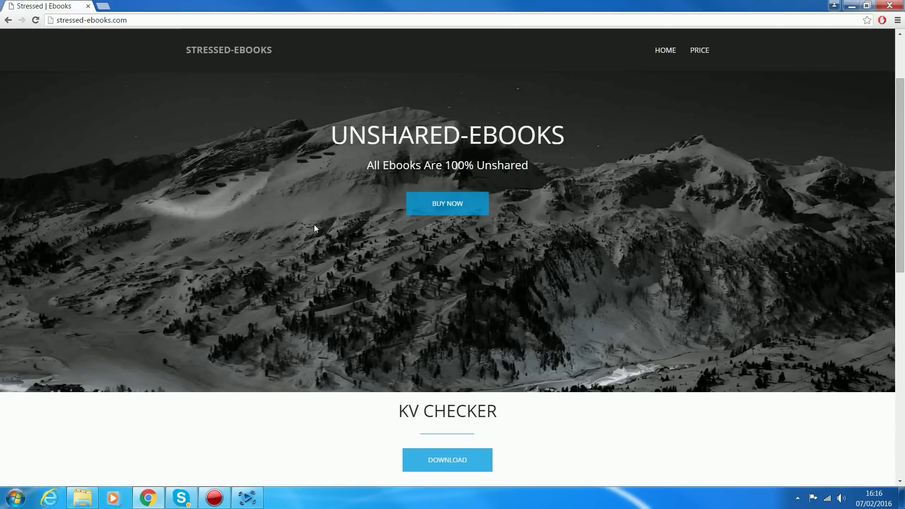
scroll(315, 224, "up", 3)
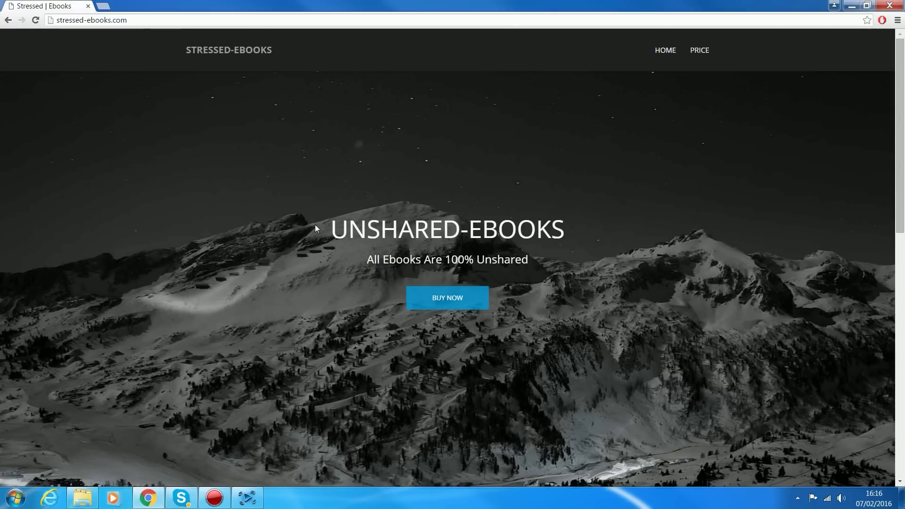
scroll(315, 225, "down", 7)
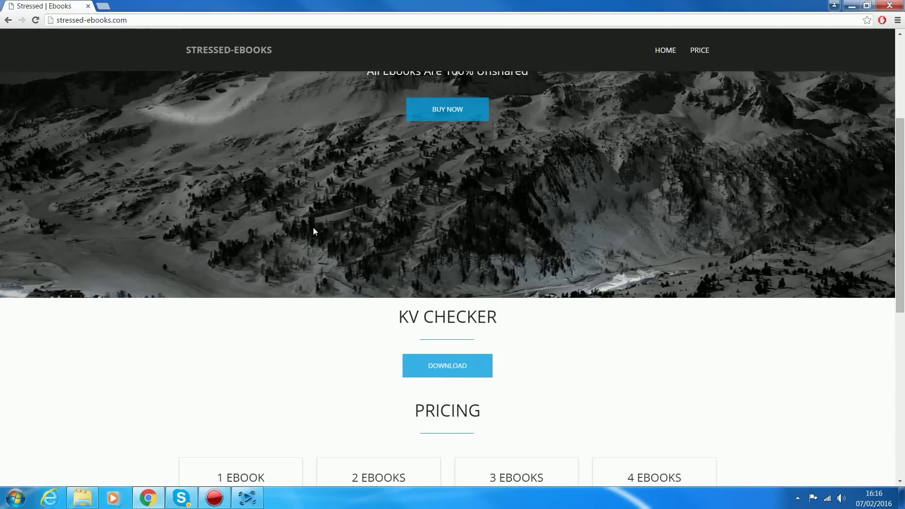
scroll(323, 223, "down", 2)
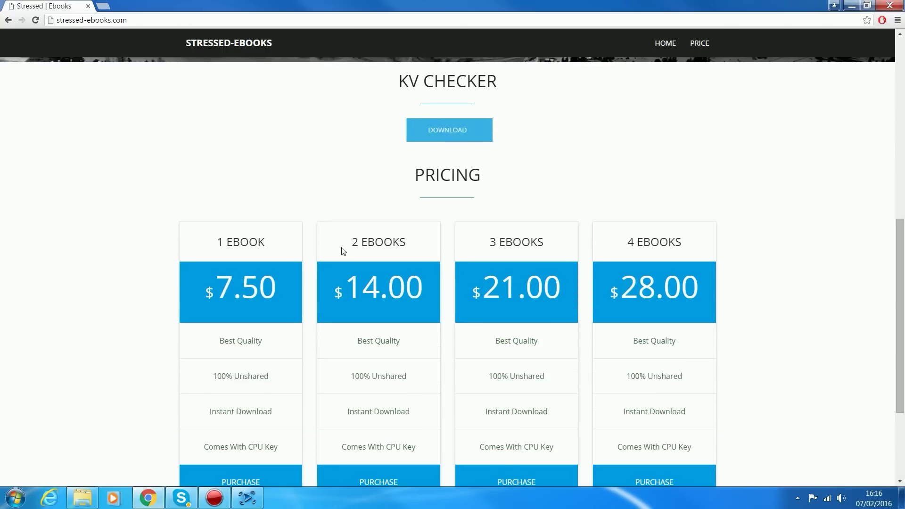
scroll(317, 225, "down", 3)
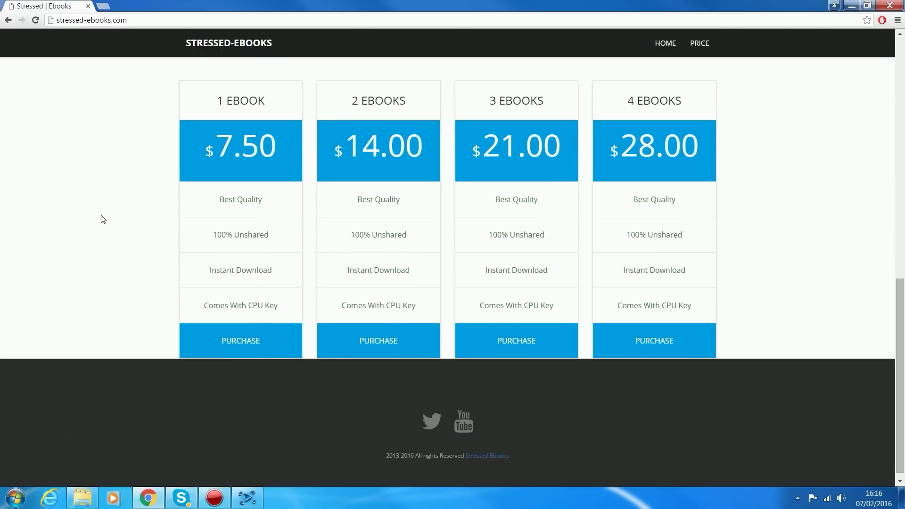
scroll(259, 225, "up", 1)
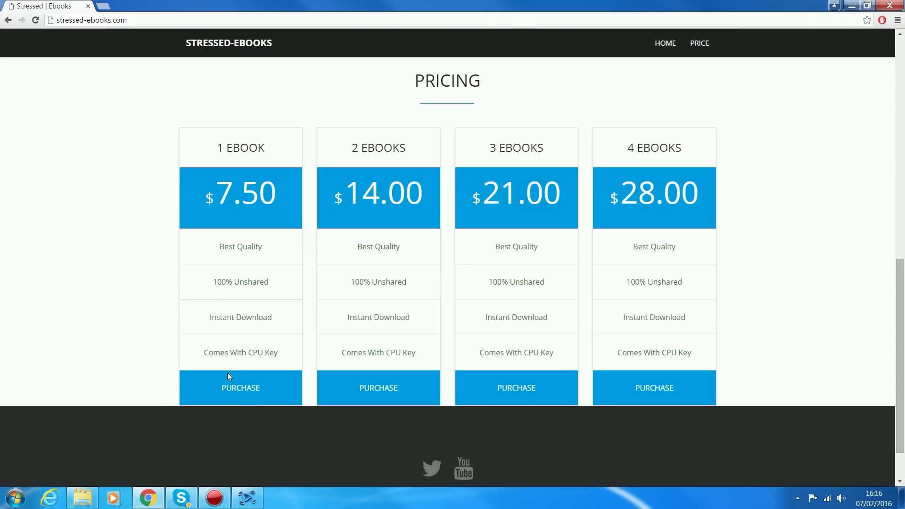
scroll(198, 287, "up", 8)
scroll(219, 303, "down", 2)
scroll(217, 302, "down", 3)
scroll(217, 302, "up", 8)
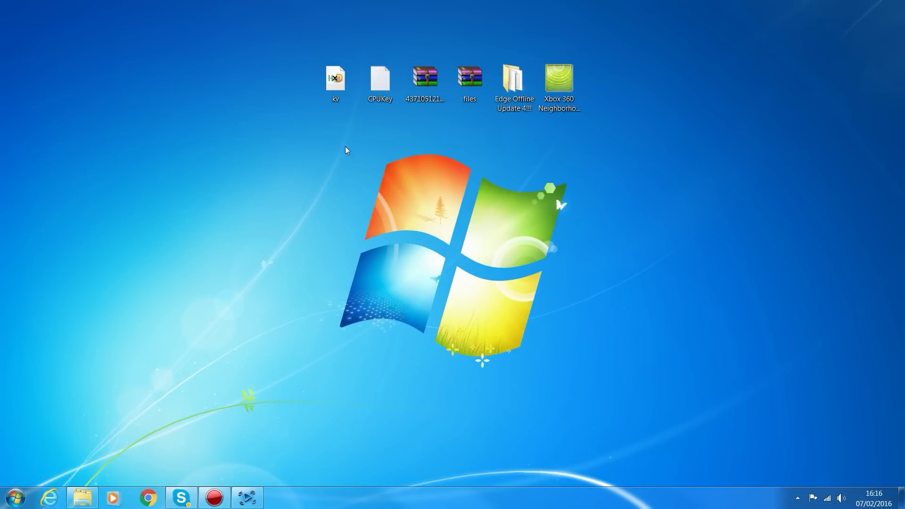
- Open the CPUKey file in Notepad and select the whole key line
left_click_drag(296, 134, 382, 132)
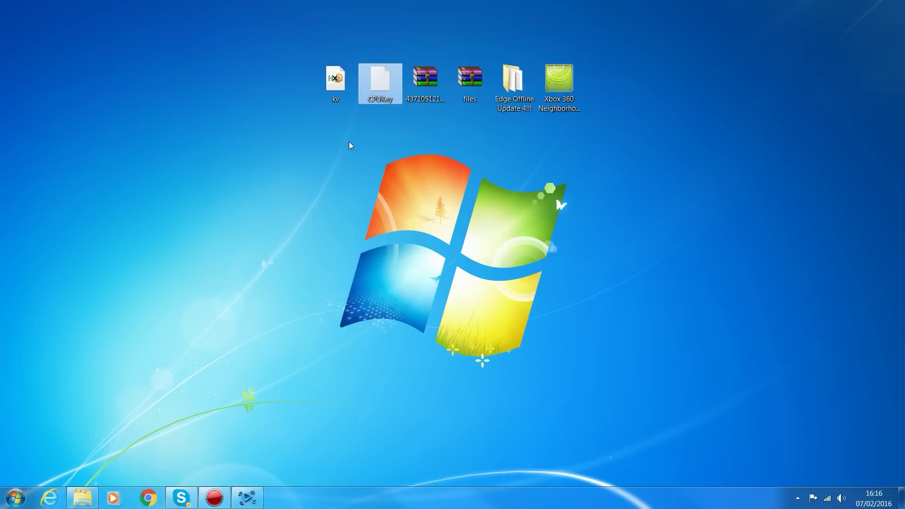
double_click(366, 80)
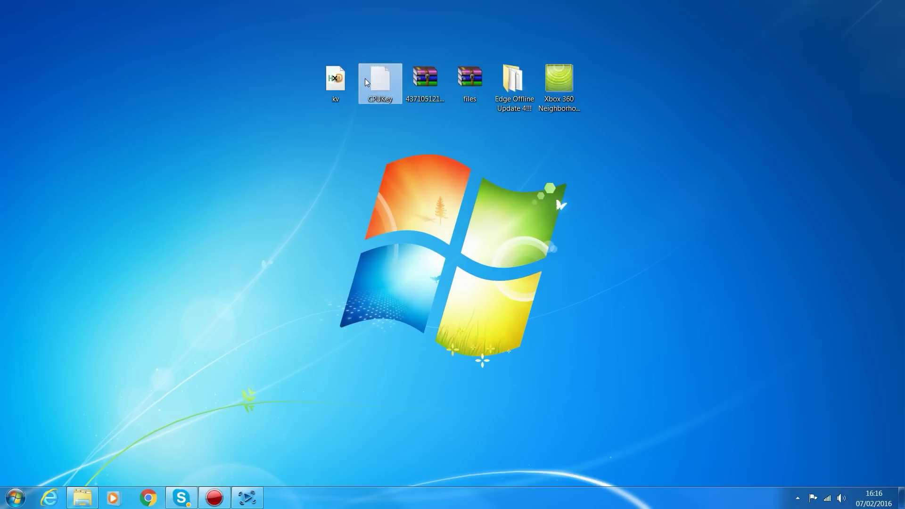
left_click_drag(485, 100, 159, 99)
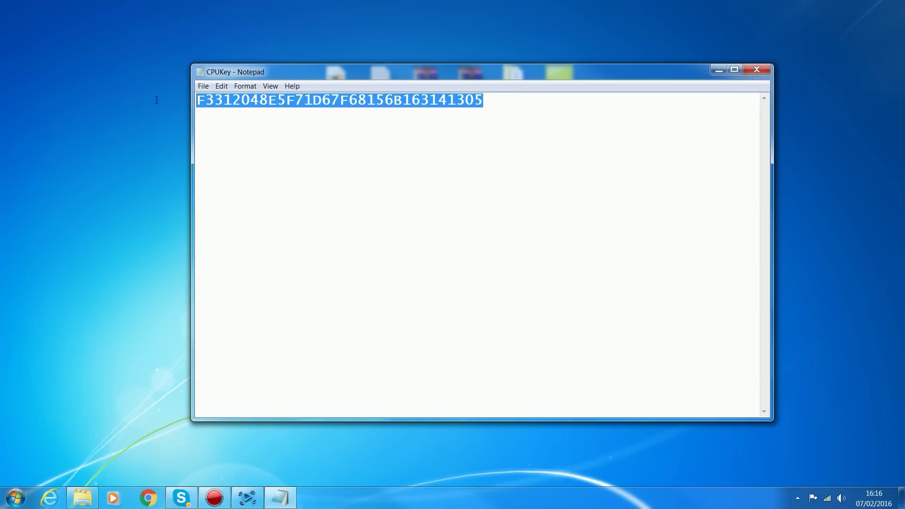
left_click_drag(276, 81, 441, 121)
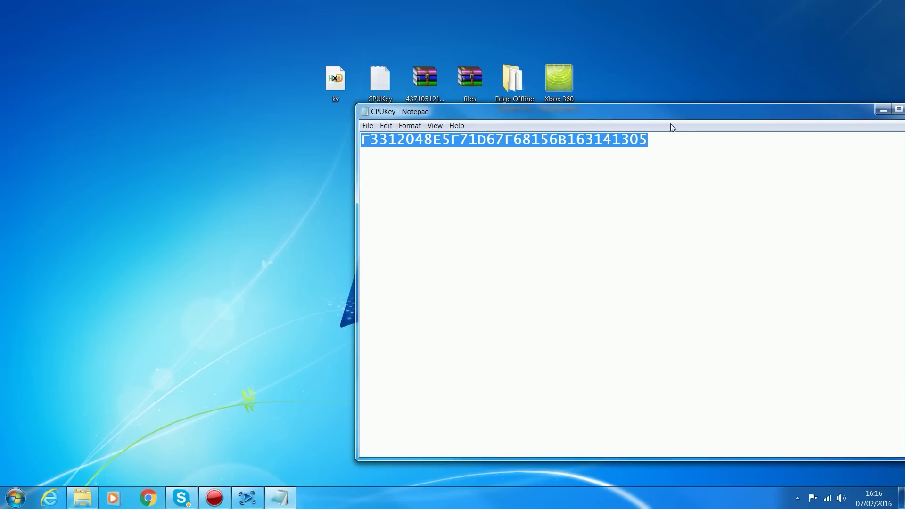
left_click_drag(557, 116, 452, 143)
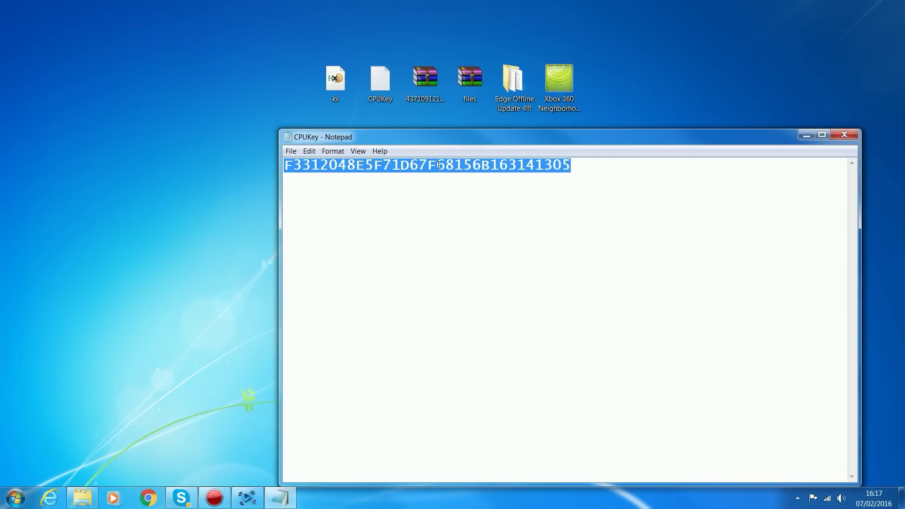
mouse_move(440, 137)
left_mouse_down()
mouse_move(433, 90)
mouse_move(423, 114)
mouse_move(447, 121)
left_mouse_up()
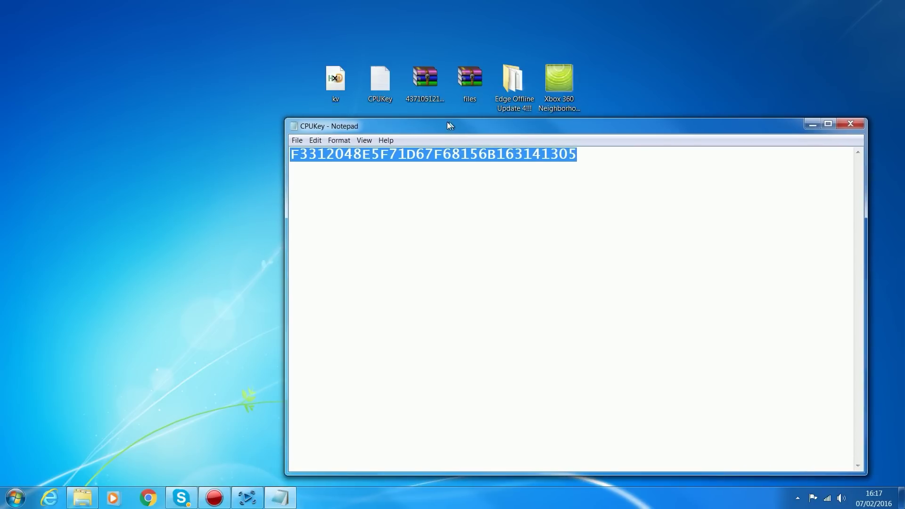
- Copy the CPU key to the clipboard and close Notepad
right_click(375, 154)
left_click(400, 180)
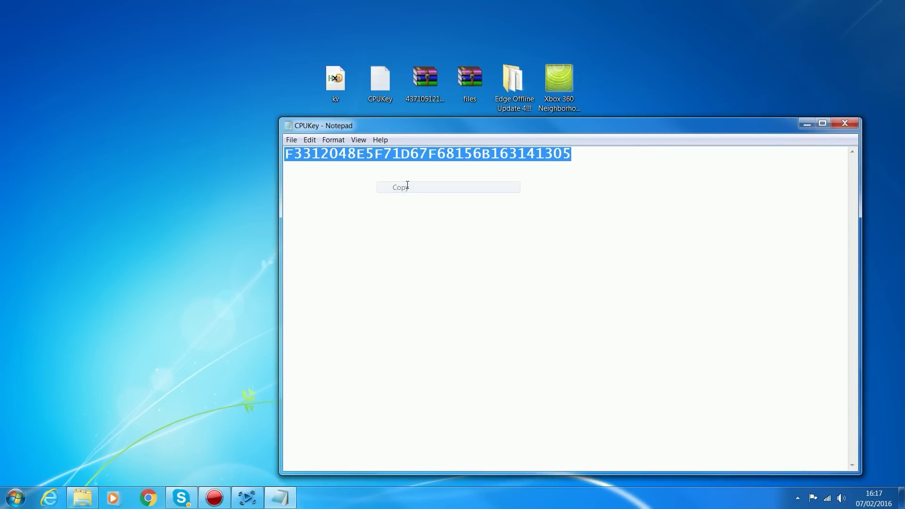
left_click(845, 124)
left_click(16, 497)
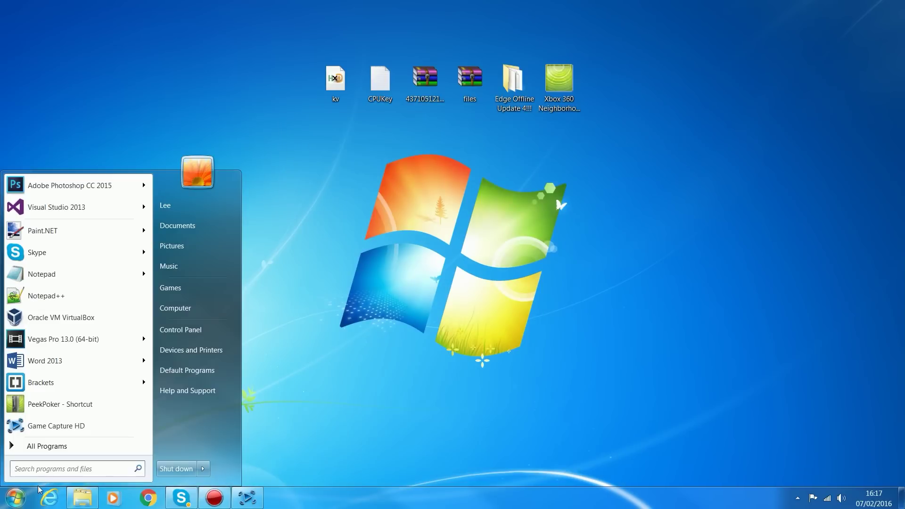
- Launch HxD and paste-insert the CPU key bytes into a new document at offset 0
type("hxd")
key("Return")
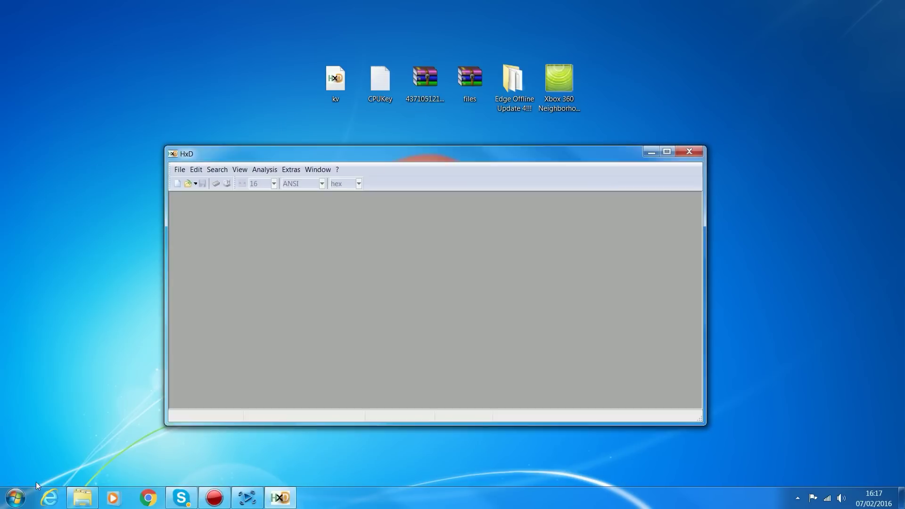
left_click(178, 183)
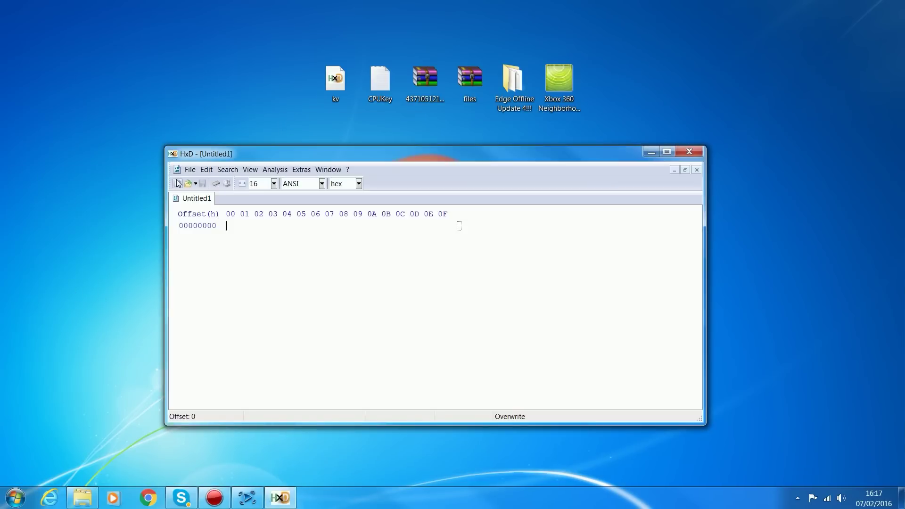
right_click(226, 225)
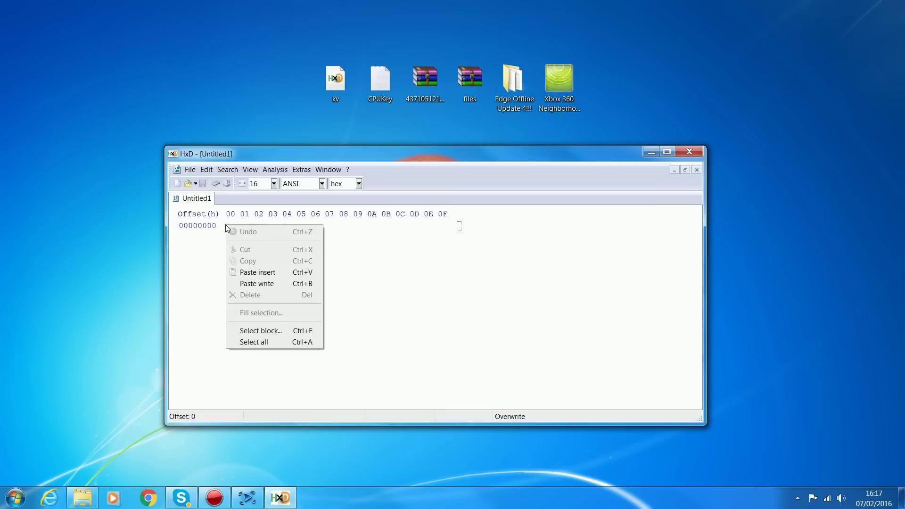
left_click(261, 273)
- Save the pasted key as CPUKey.bin on the desktop and close HxD
left_click(202, 183)
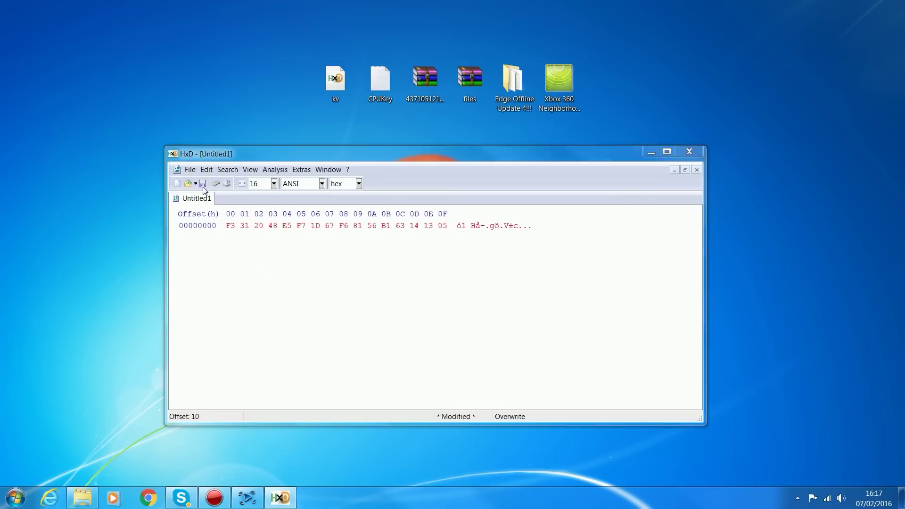
type("CP")
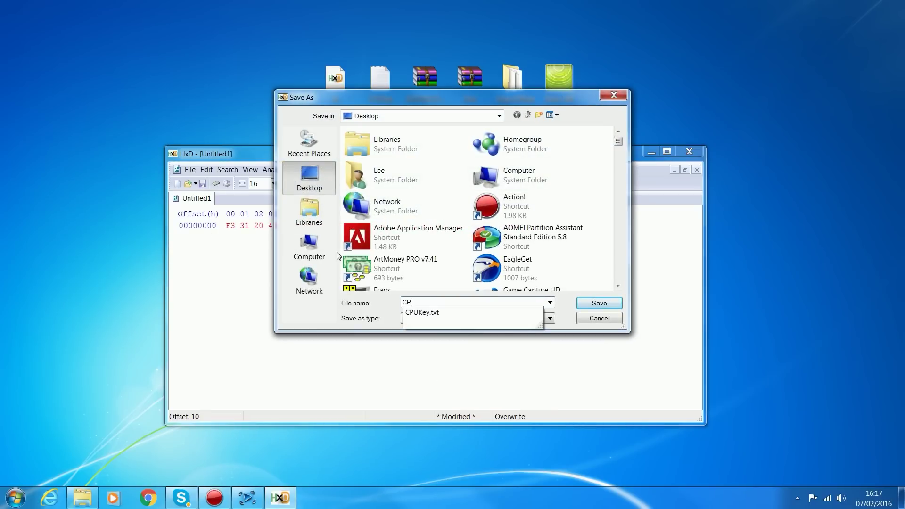
type("UKey.bin")
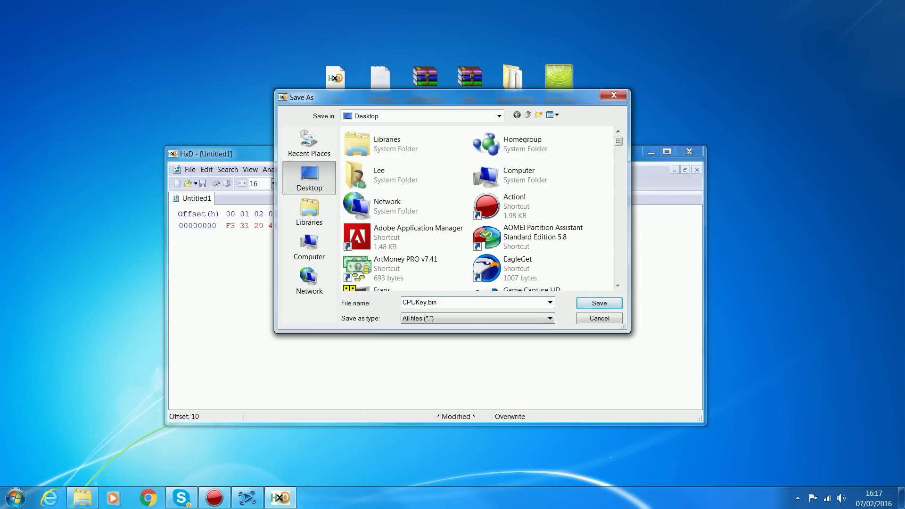
key("Return")
right_click(293, 271)
left_click(689, 152)
left_click(689, 151)
- Place the CPUKey.bin icon beside kv on the desktop
left_click_drag(15, 24, 283, 82)
left_click_drag(257, 156, 369, 45)
left_click(370, 148)
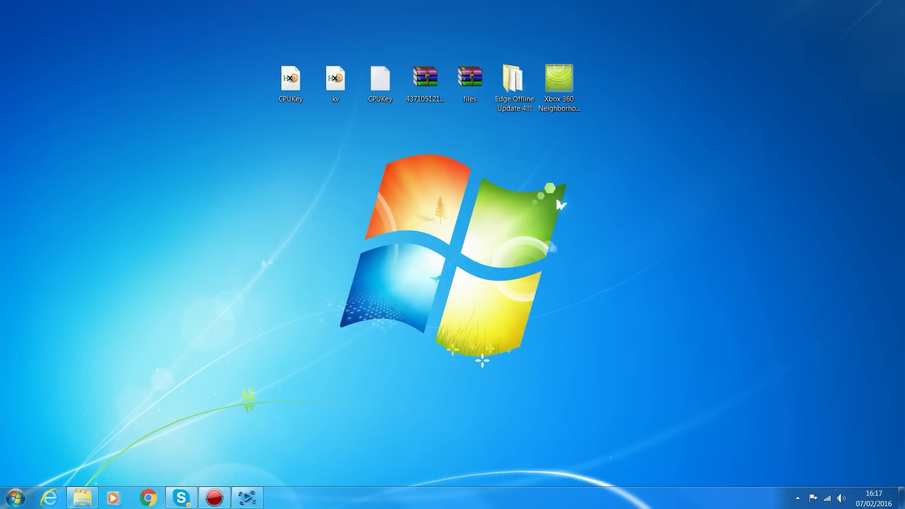
- Open the Jtag's Retail Hard Drive Emulation (HDD:) folder and drag CPUKey and kv into it
left_click_drag(2, 123, 415, 120)
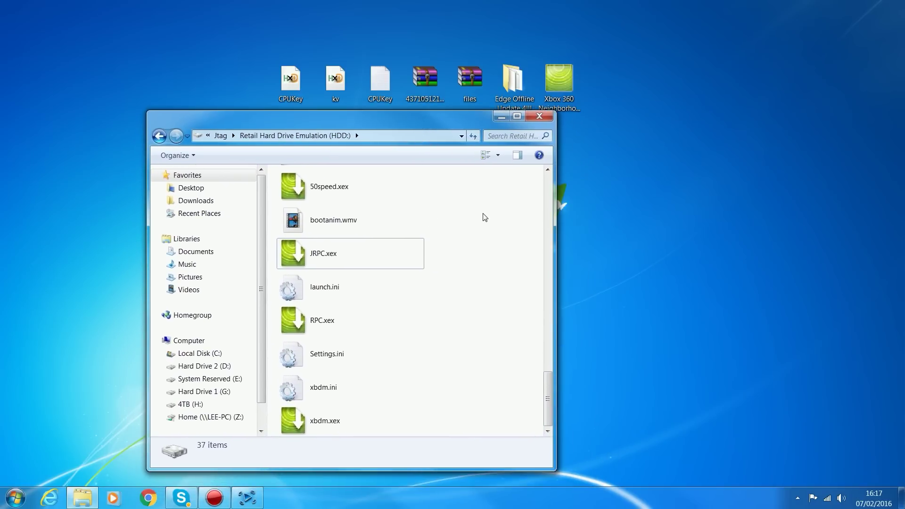
scroll(472, 255, "up", 2)
key("BackSpace")
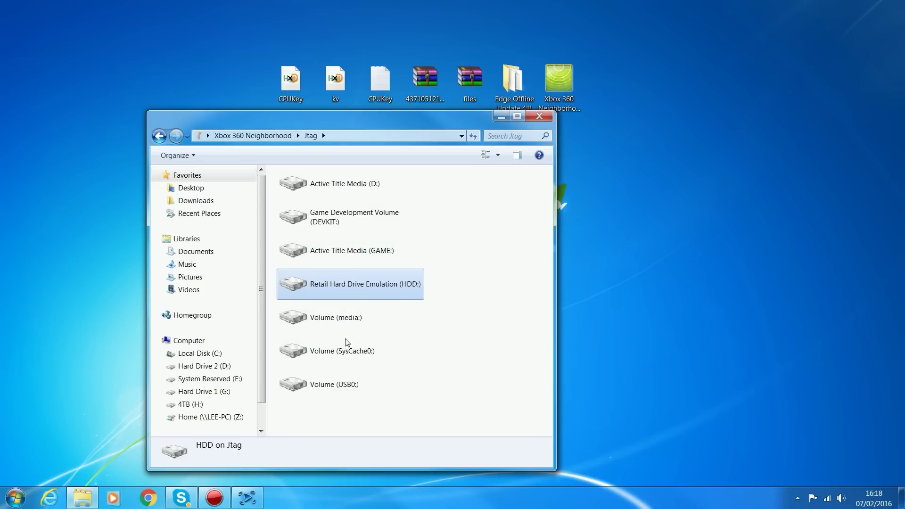
double_click(395, 285)
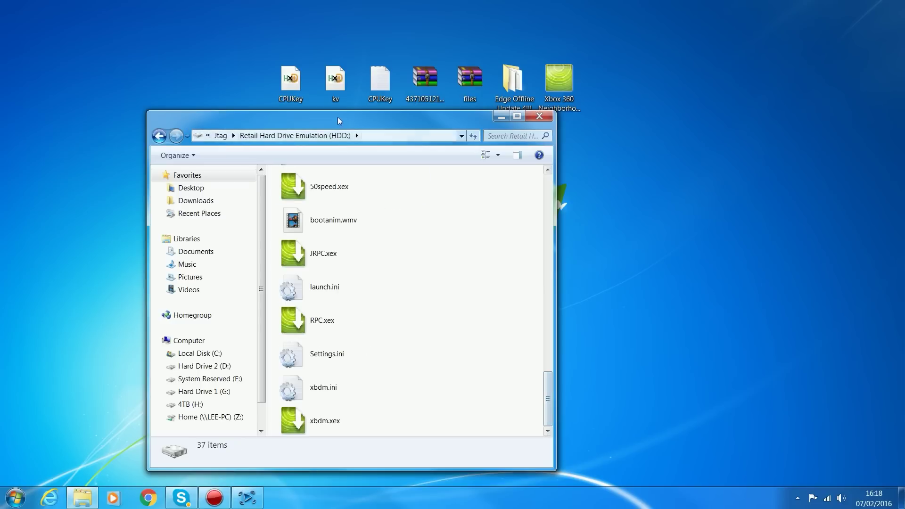
left_click_drag(360, 121, 320, 126)
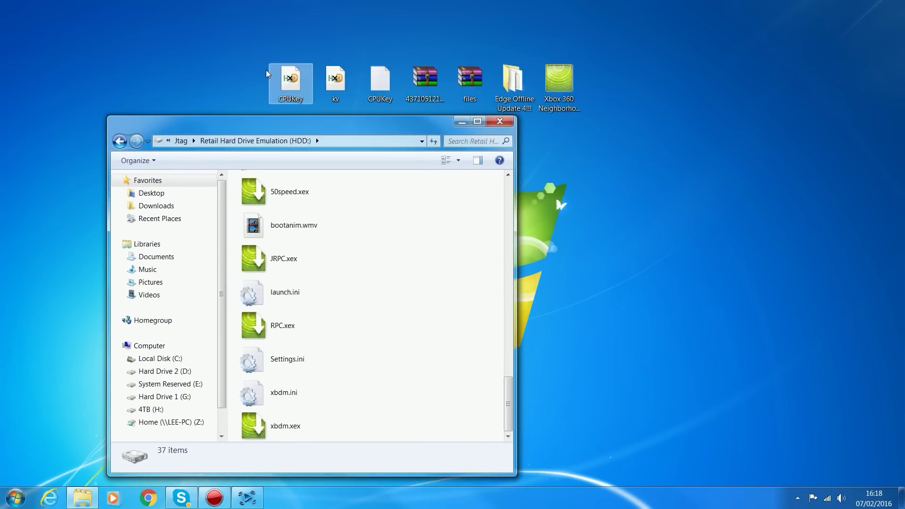
left_click_drag(259, 48, 485, 272)
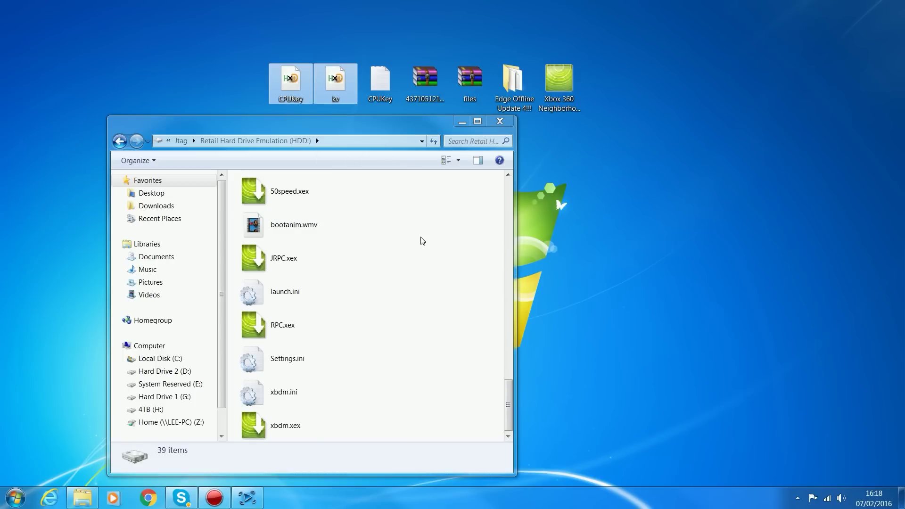
- Drag Edge Offline.xex and HV from Edge Offline Update 4!!! into the HDD folder
left_click_drag(387, 125, 407, 132)
double_click(513, 85)
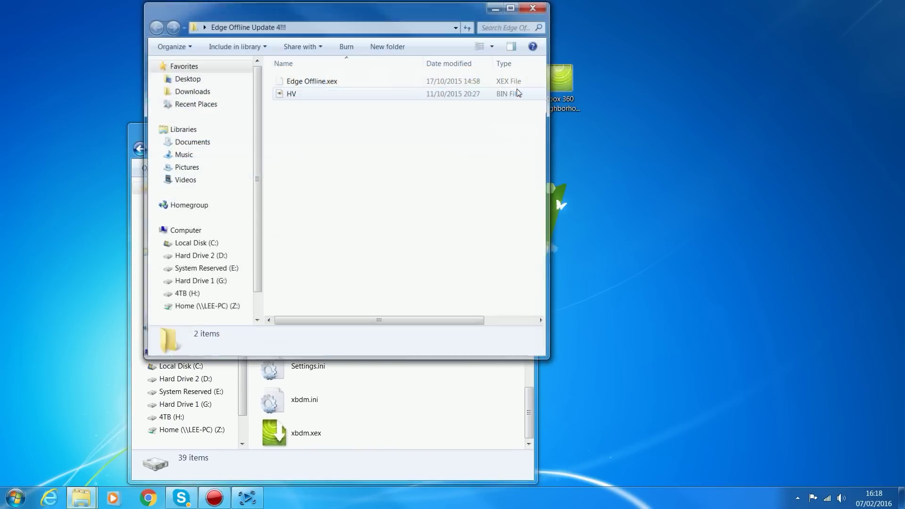
left_click_drag(369, 8, 692, 83)
left_click_drag(618, 198, 491, 441)
left_click_drag(365, 141, 344, 114)
left_click(818, 81)
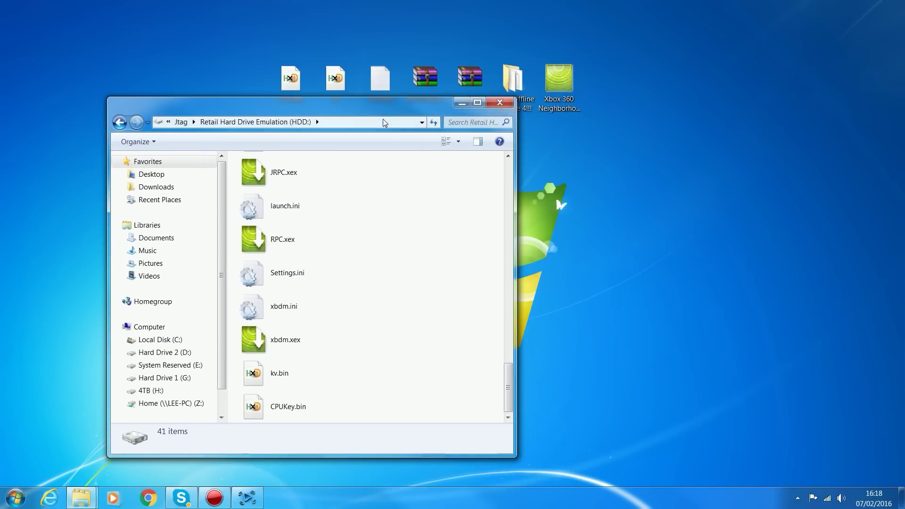
left_click_drag(400, 112, 414, 139)
left_click(327, 239)
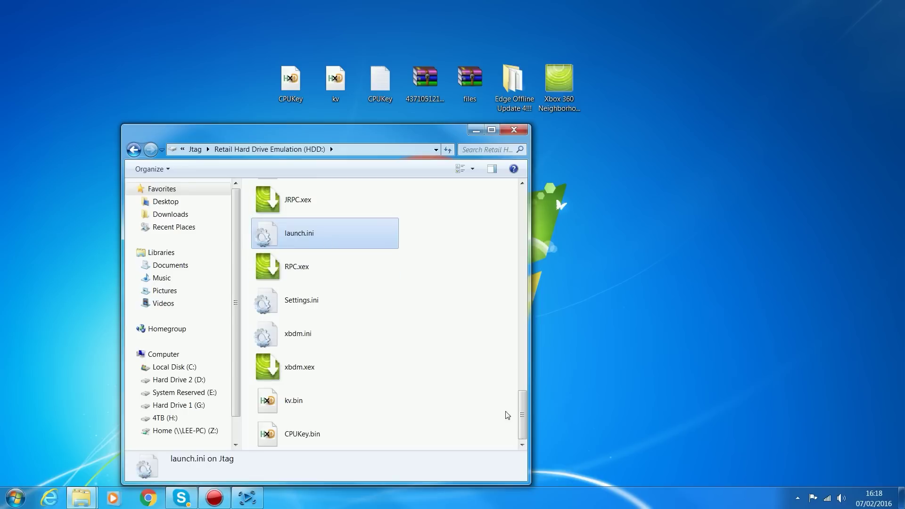
- Find Edge Offline.xex in the file list and delete the space so it reads EdgeOffline.xex
scroll(526, 412, "down", 1)
scroll(526, 410, "up", 2)
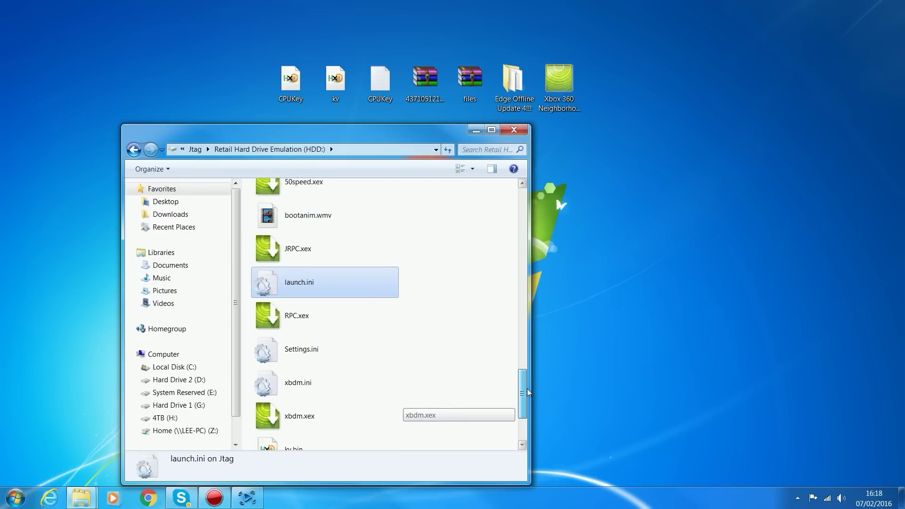
scroll(527, 408, "down", 3)
scroll(527, 409, "down", 1)
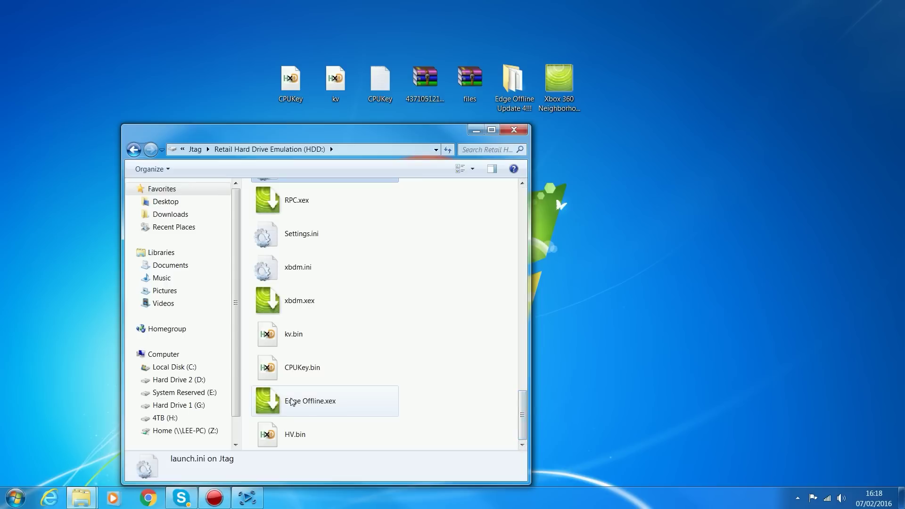
left_click(311, 403)
right_click(312, 403)
left_click(335, 460)
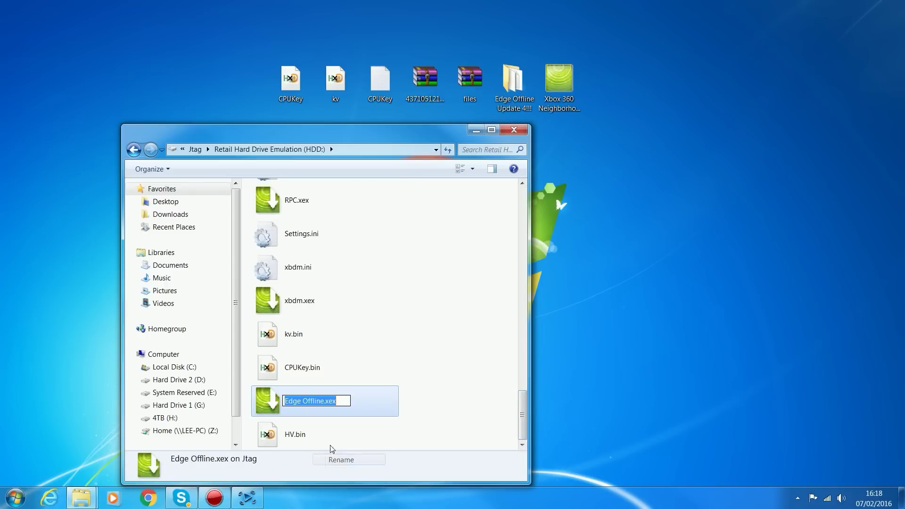
left_click(301, 401)
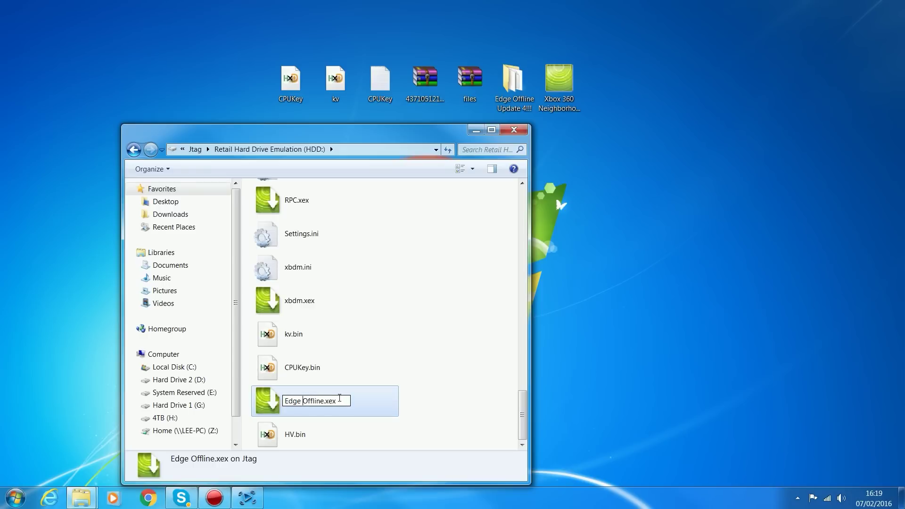
left_click(450, 411)
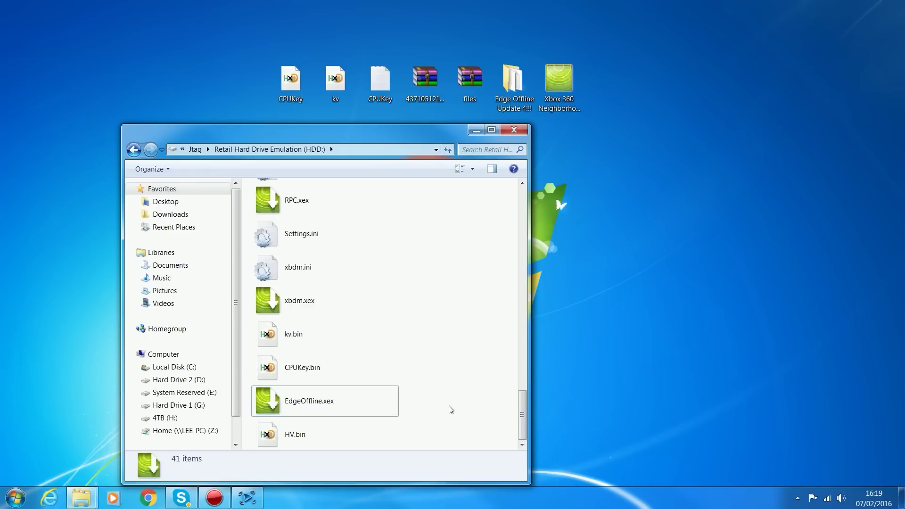
- Put EdgeOffline.xex back into rename mode and open the name field's editing menu
left_click(297, 404)
right_click(297, 404)
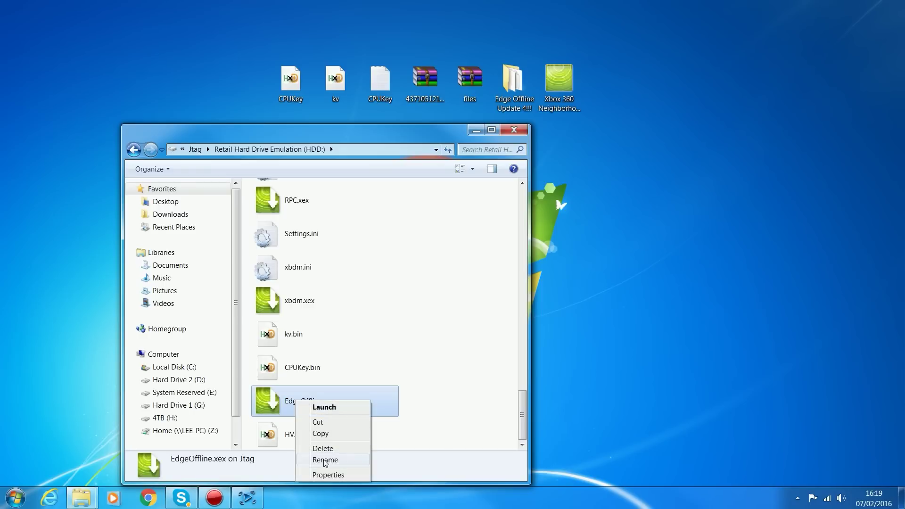
left_click(324, 460)
right_click(313, 401)
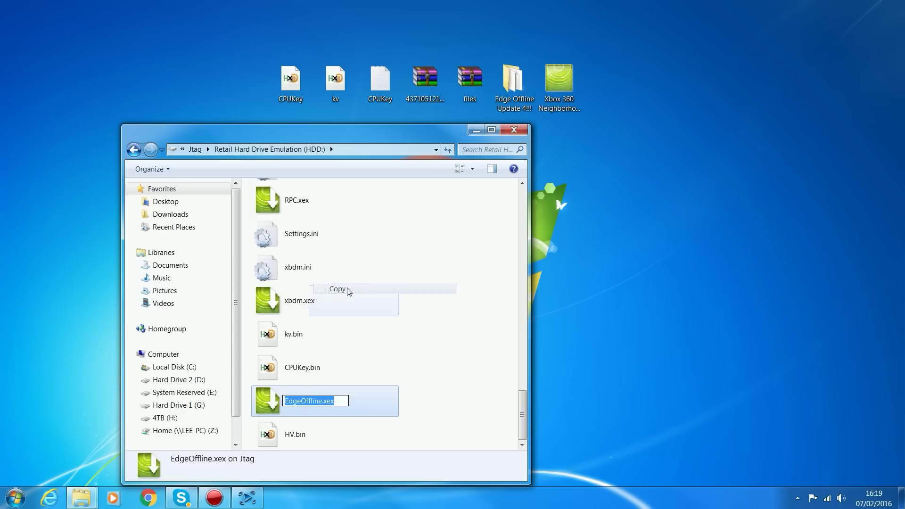